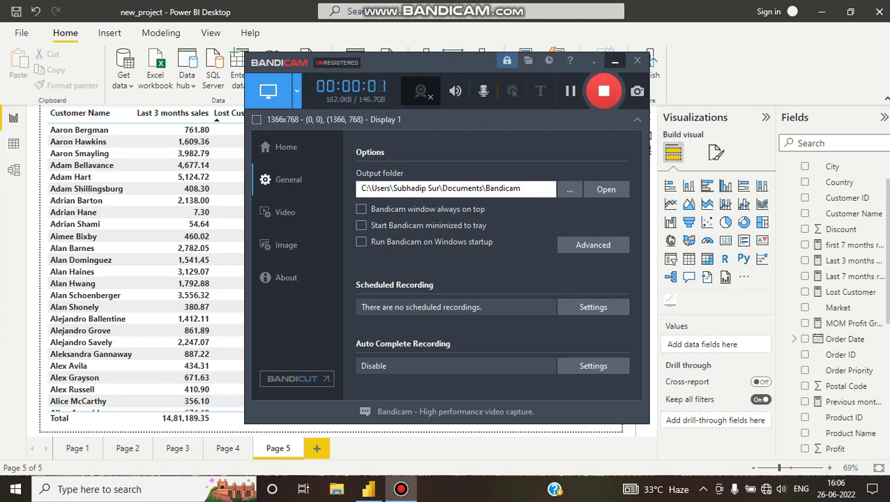
# Step: Minimize the Bandicam recorder to reveal Page 5 with the customer Last 3 months sales table
pyautogui.click(615, 60)
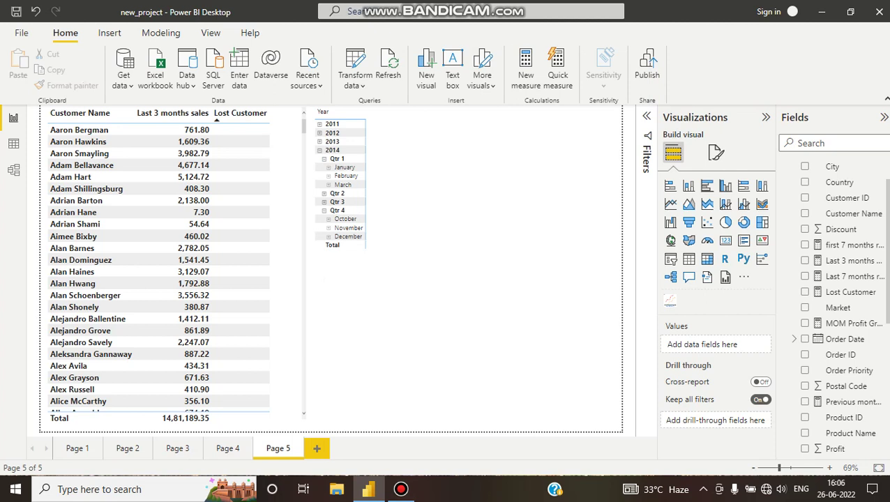
pyautogui.click(174, 244)
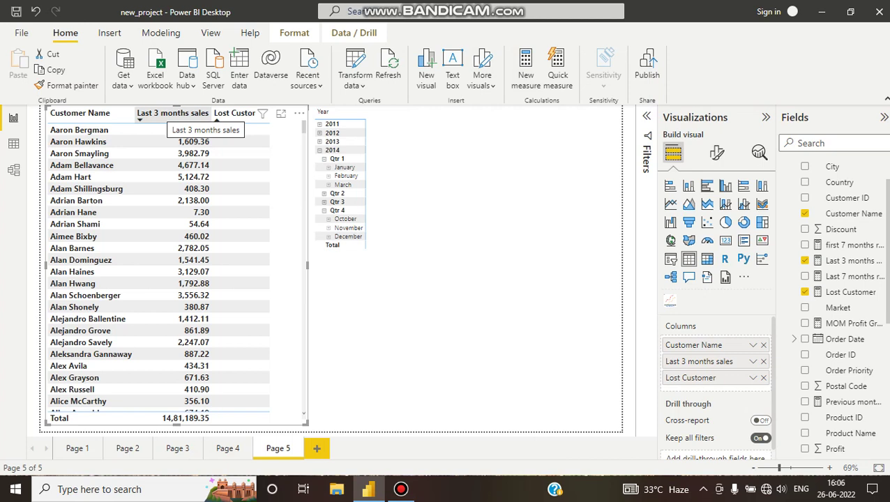
pyautogui.click(849, 260)
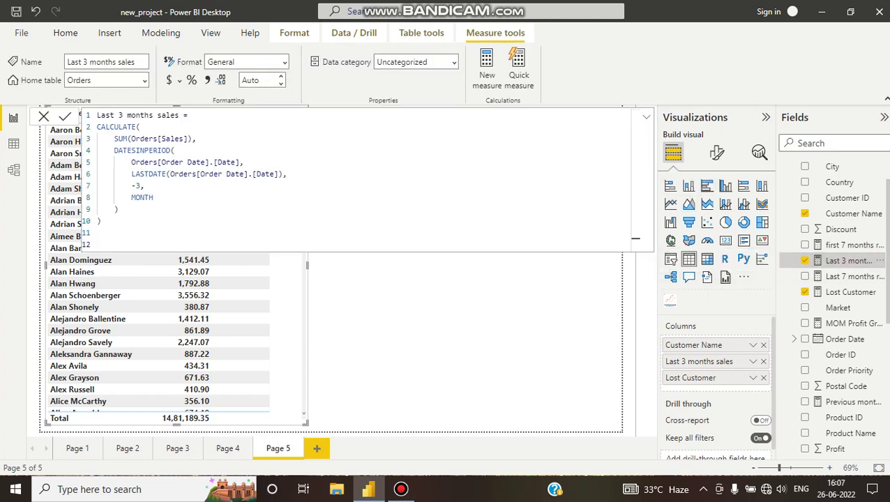
pyautogui.doubleClick(116, 127)
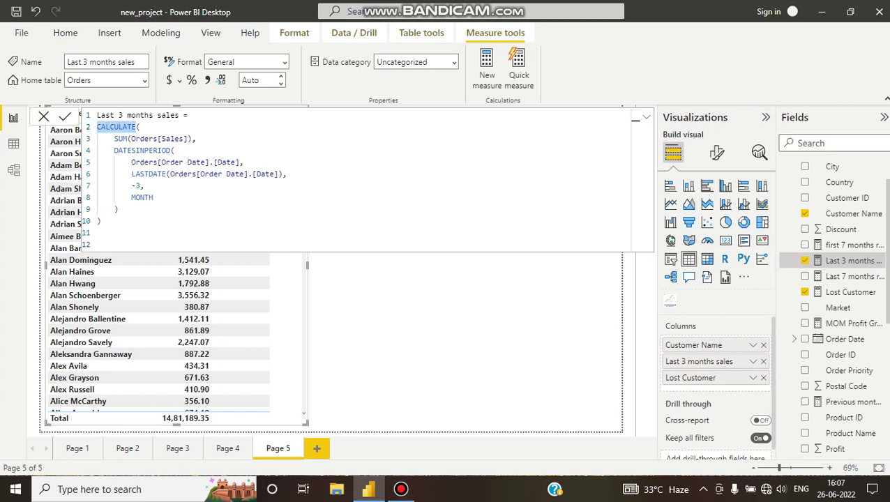
pyautogui.click(139, 126)
pyautogui.moveTo(105, 139); pyautogui.dragTo(197, 139)
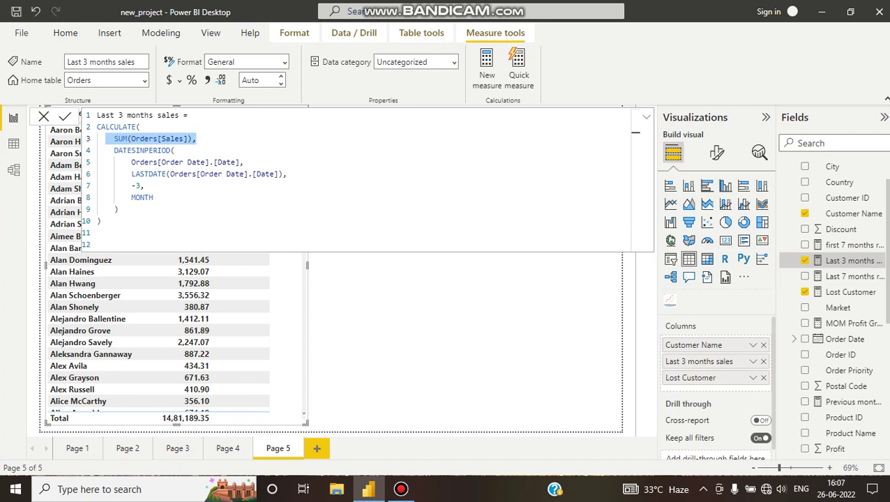
pyautogui.doubleClick(142, 151)
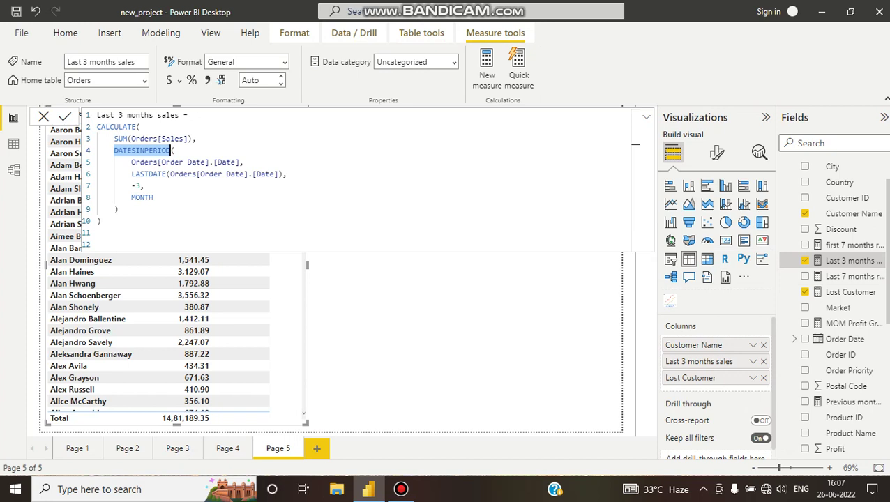
pyautogui.moveTo(131, 162); pyautogui.dragTo(243, 162)
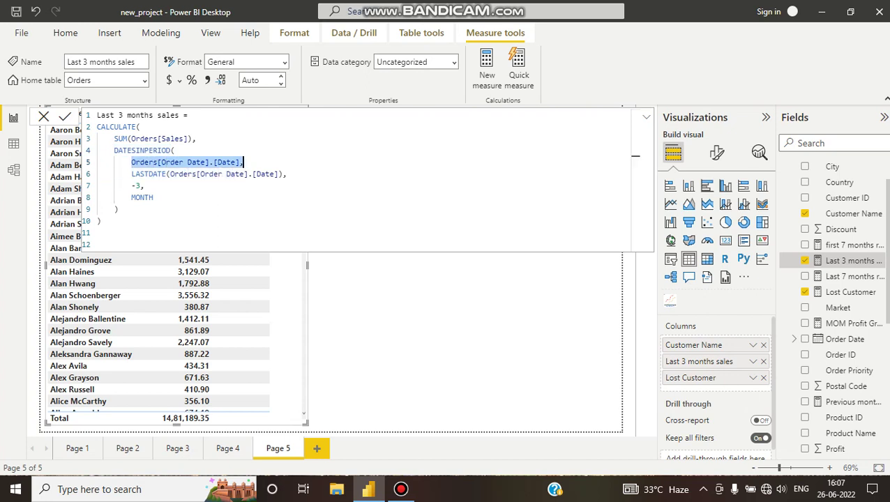
pyautogui.click(243, 162)
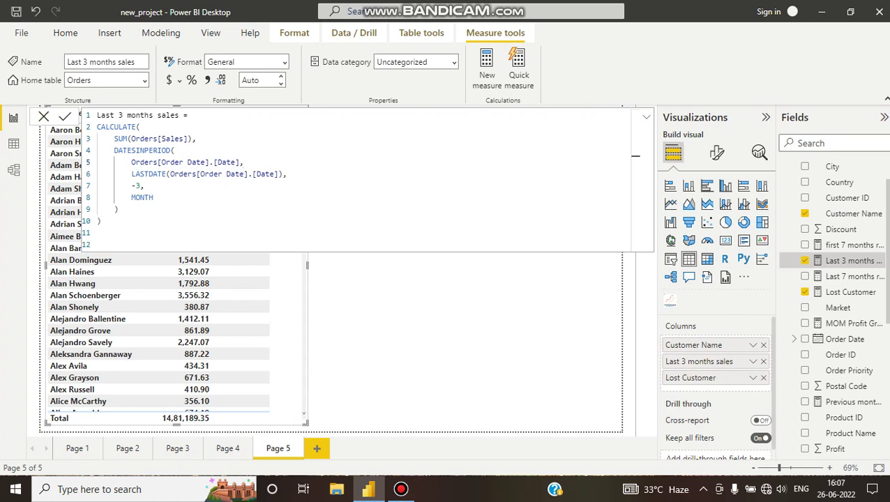
pyautogui.doubleClick(153, 174)
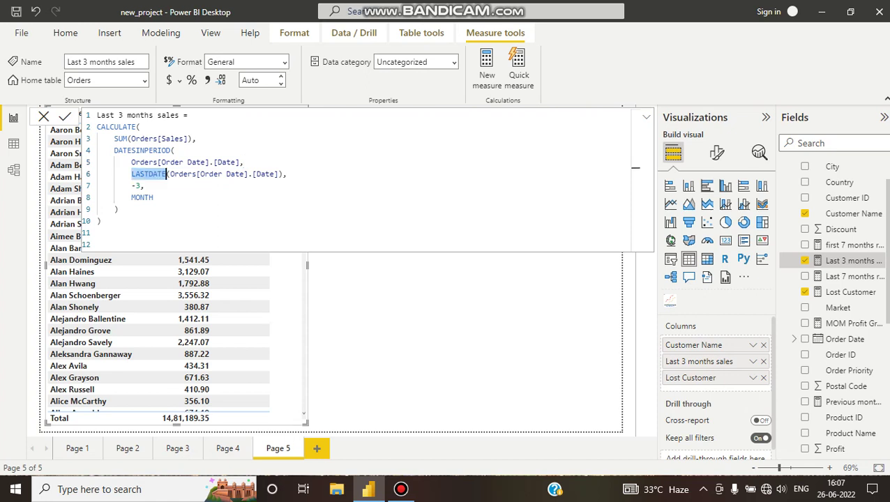
pyautogui.press('Return')
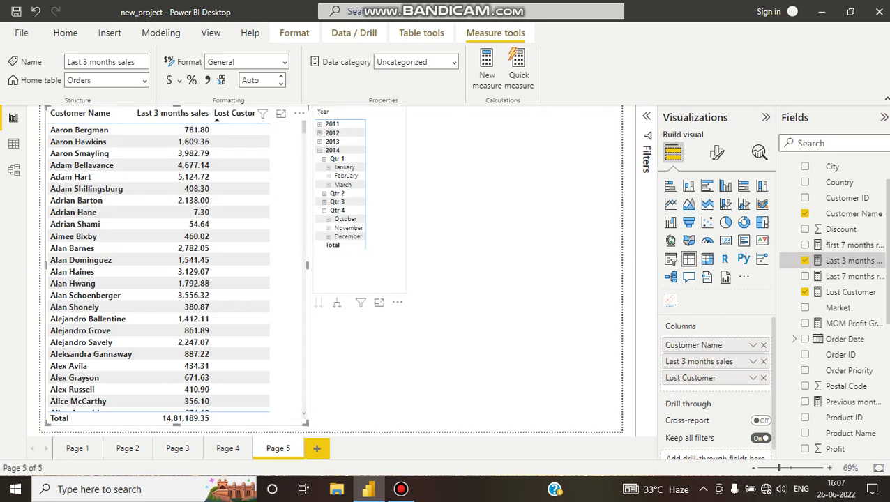
pyautogui.click(334, 138)
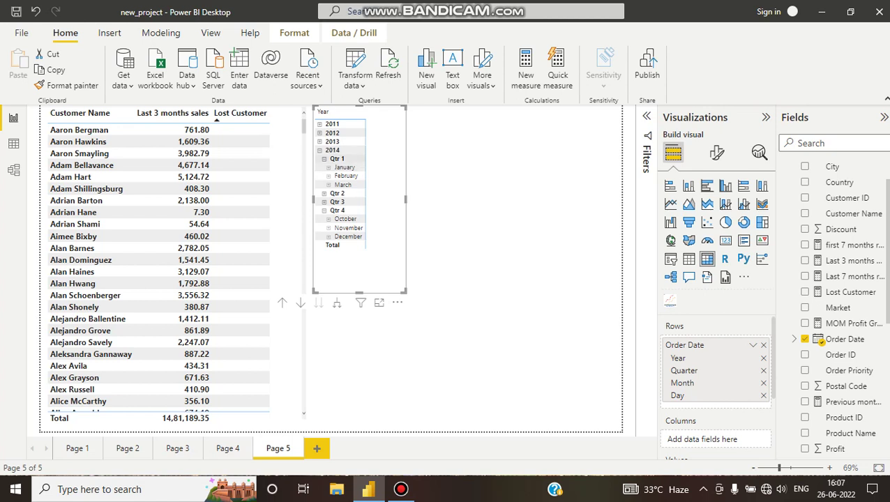
pyautogui.click(338, 158)
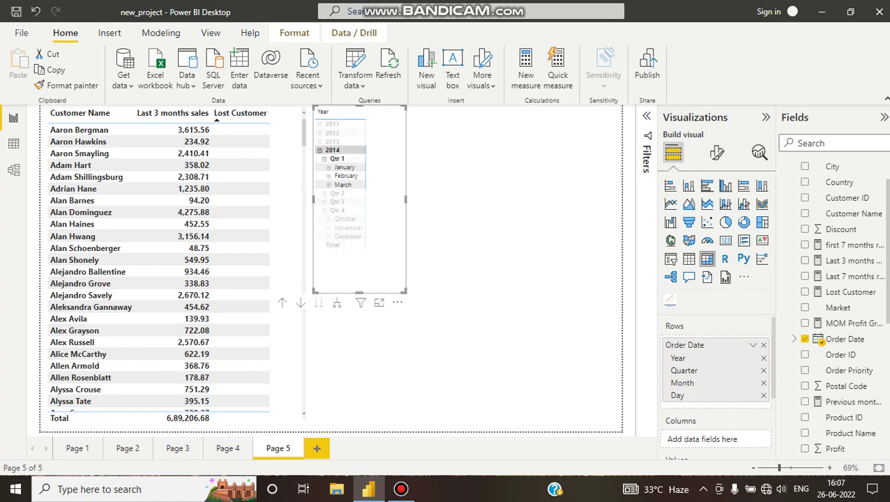
pyautogui.click(320, 150)
pyautogui.click(320, 150)
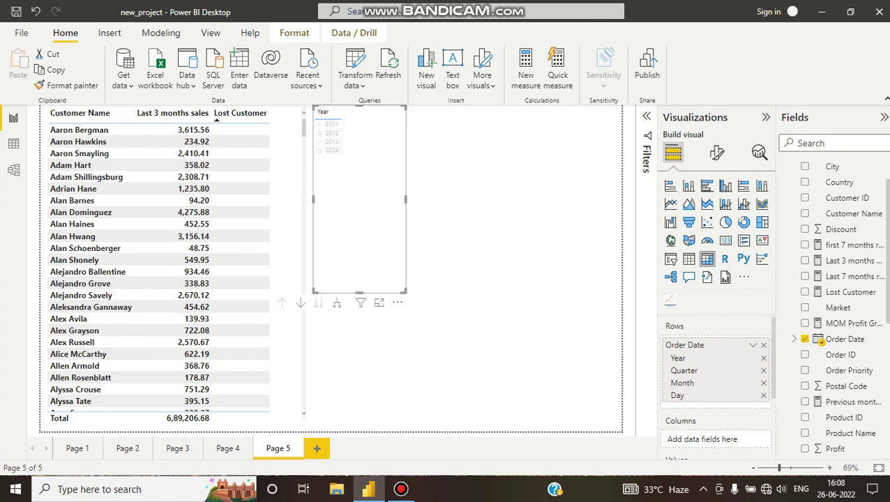
pyautogui.click(319, 150)
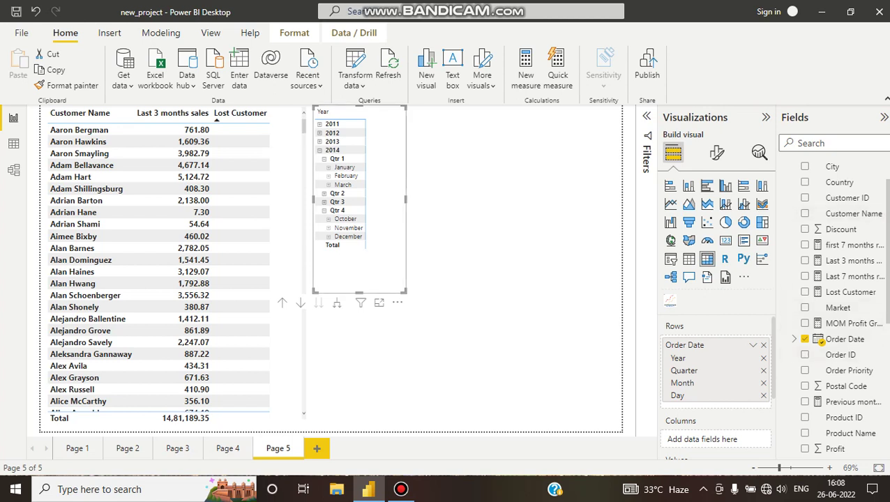
pyautogui.click(209, 315)
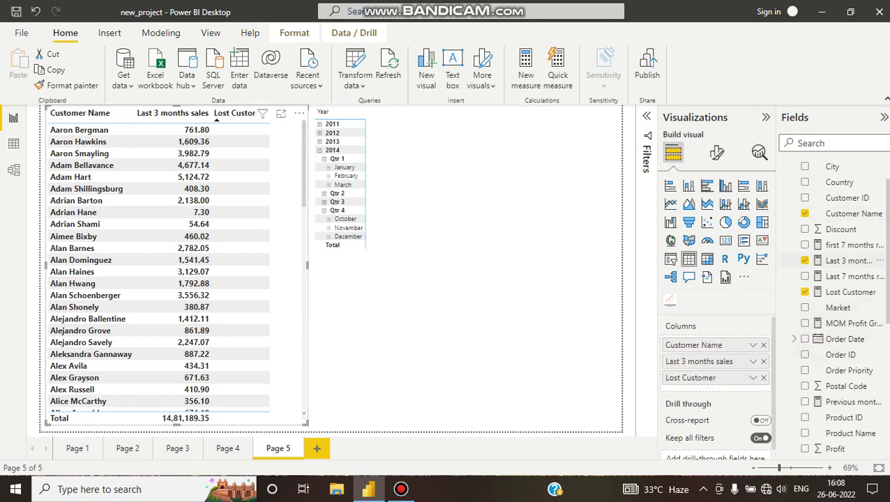
pyautogui.click(848, 261)
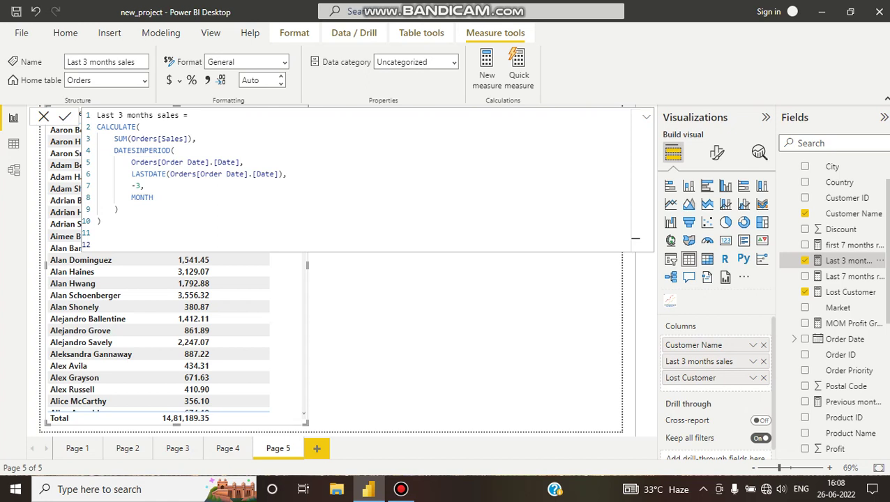
pyautogui.press('Return')
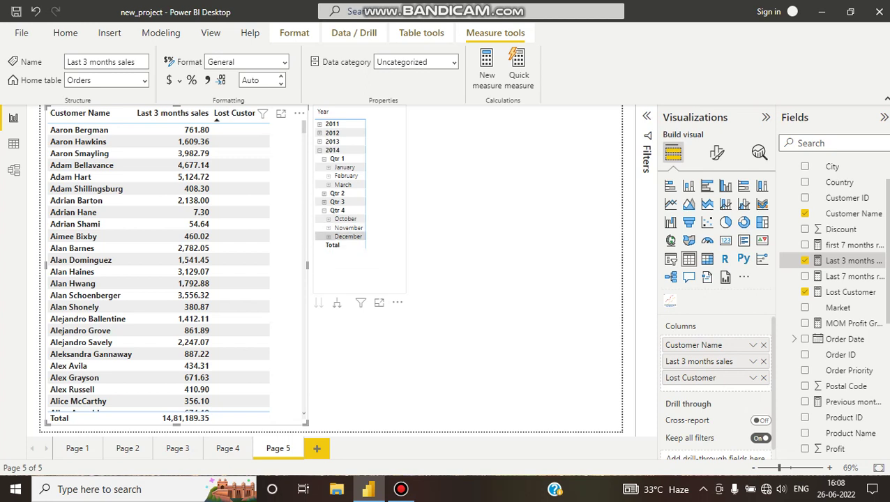
pyautogui.click(329, 237)
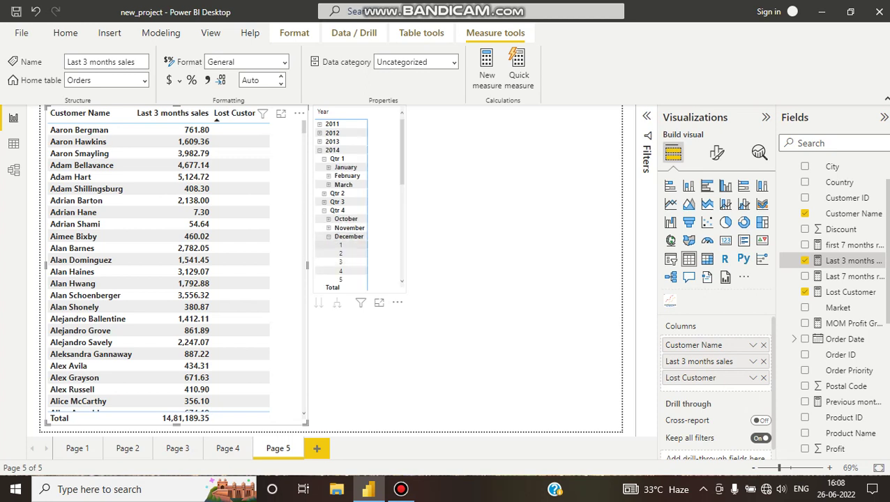
pyautogui.click(329, 237)
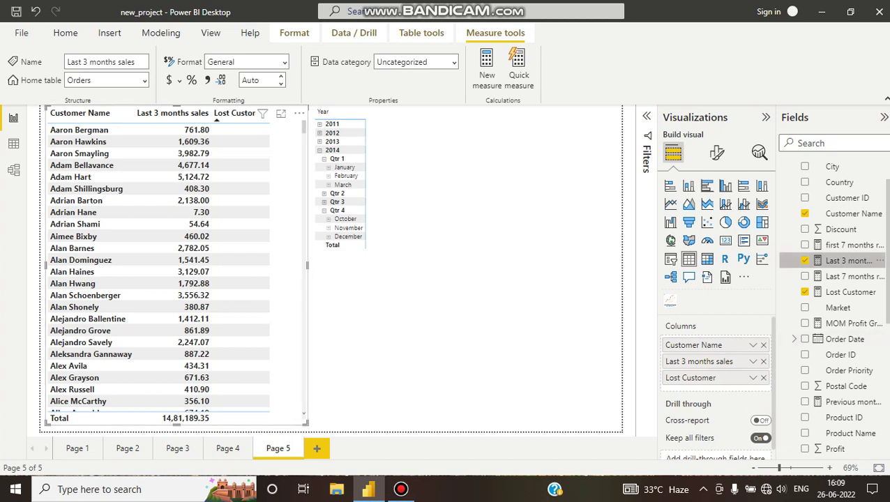
pyautogui.click(849, 260)
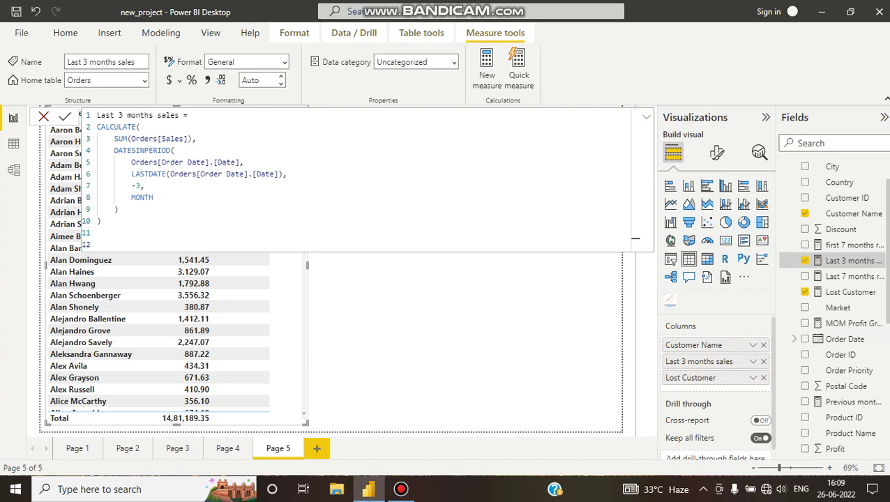
pyautogui.press('Escape')
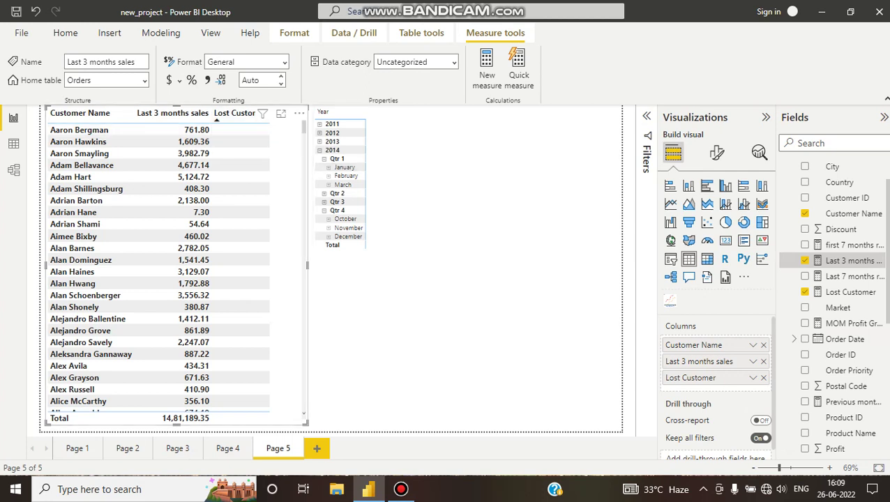
# Step: Re-commit the Lost Customer measure formula and sort the customer table descending by Lost Customer
pyautogui.click(869, 293)
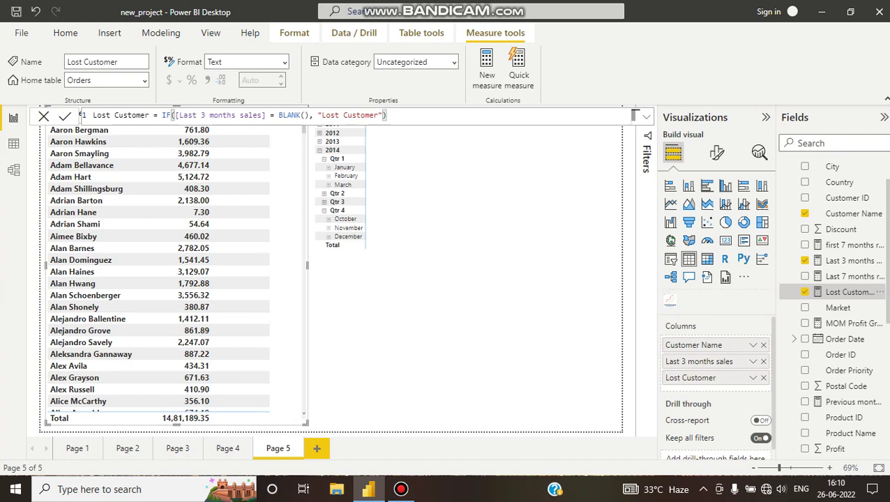
pyautogui.press('Return')
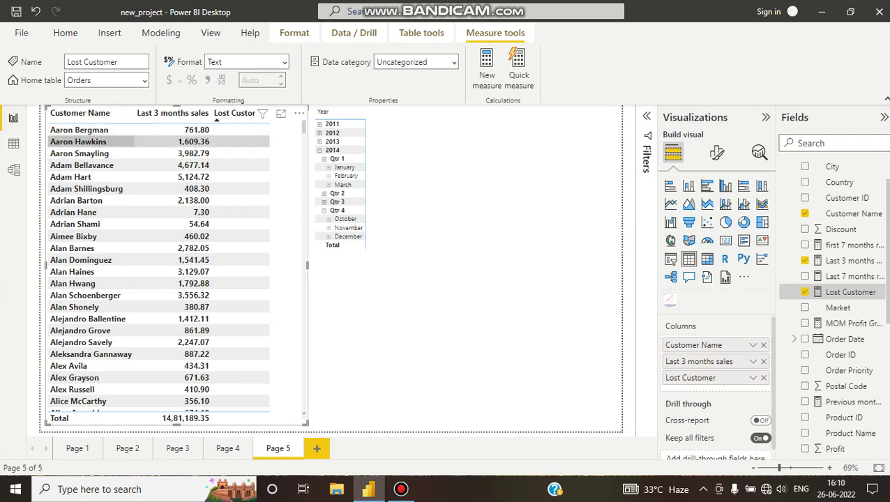
pyautogui.scroll(-10, 160, 188)
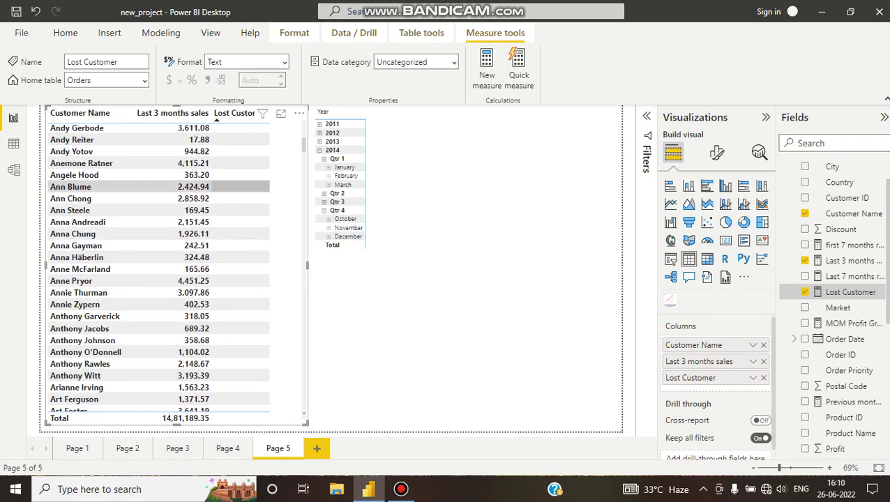
pyautogui.scroll(-20, 160, 273)
pyautogui.scroll(-20, 161, 289)
pyautogui.scroll(-20, 161, 293)
pyautogui.scroll(-5, 160, 237)
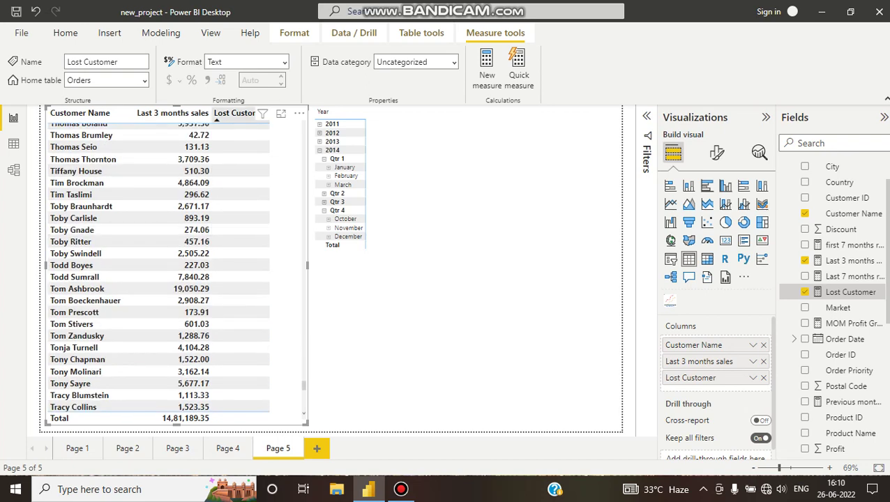
pyautogui.click(237, 114)
pyautogui.click(238, 114)
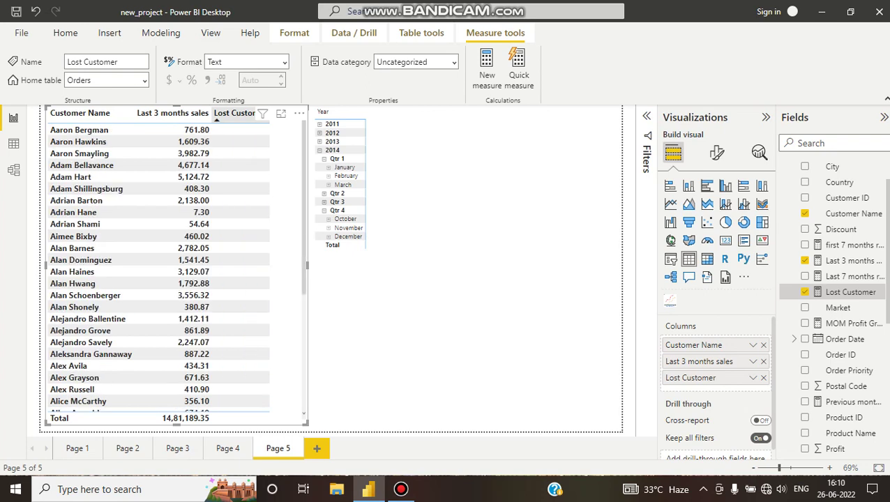
pyautogui.click(237, 114)
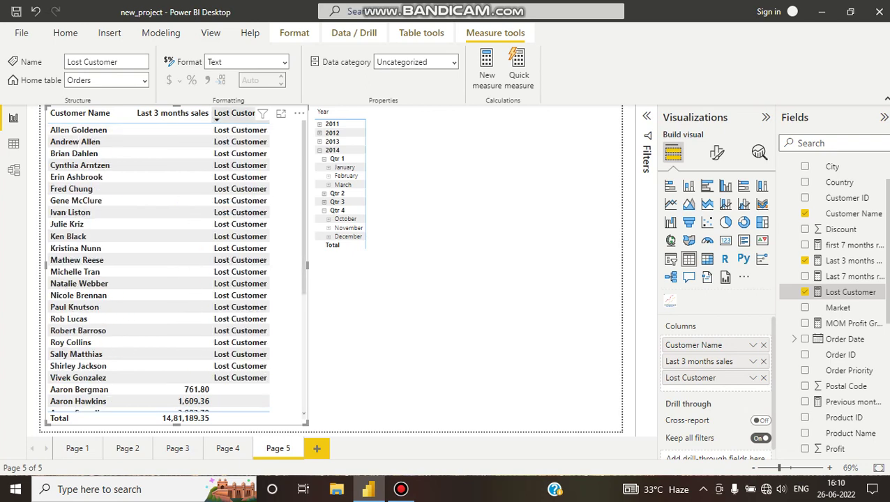
pyautogui.scroll(-3, 175, 223)
pyautogui.scroll(3, 175, 224)
pyautogui.scroll(1, 174, 223)
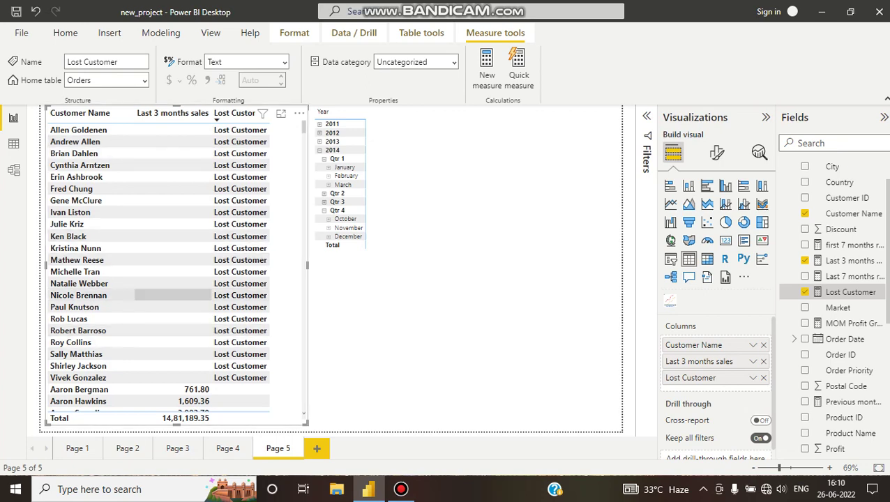
pyautogui.scroll(-5, 175, 293)
pyautogui.scroll(5, 175, 294)
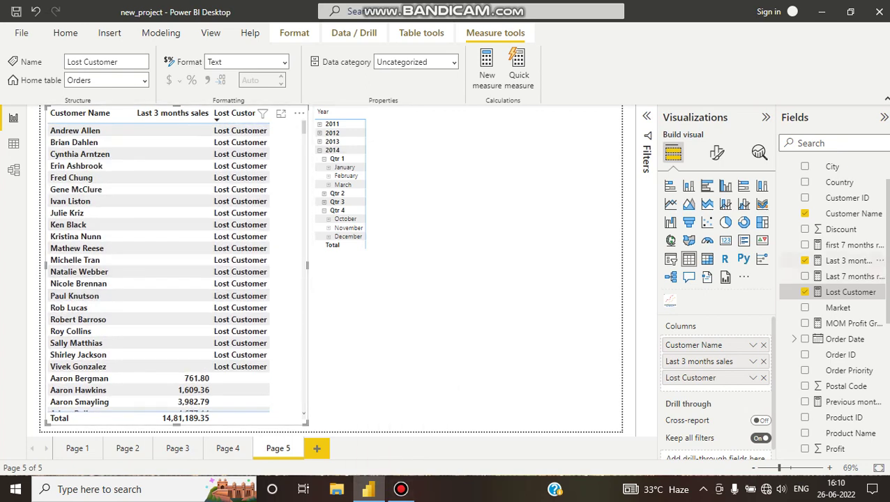
pyautogui.click(848, 260)
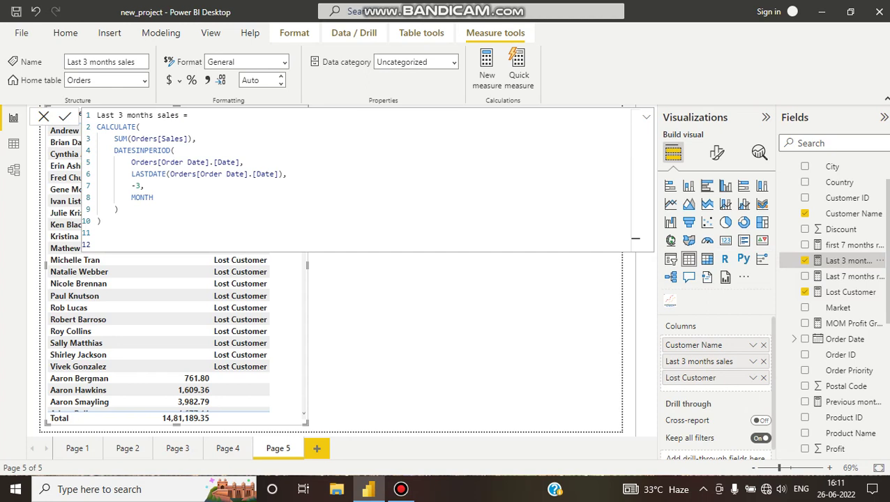
pyautogui.press('Escape')
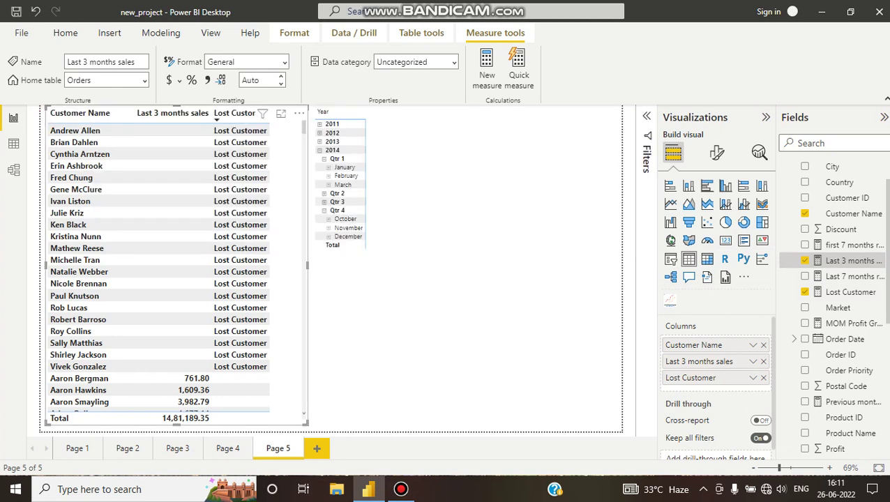